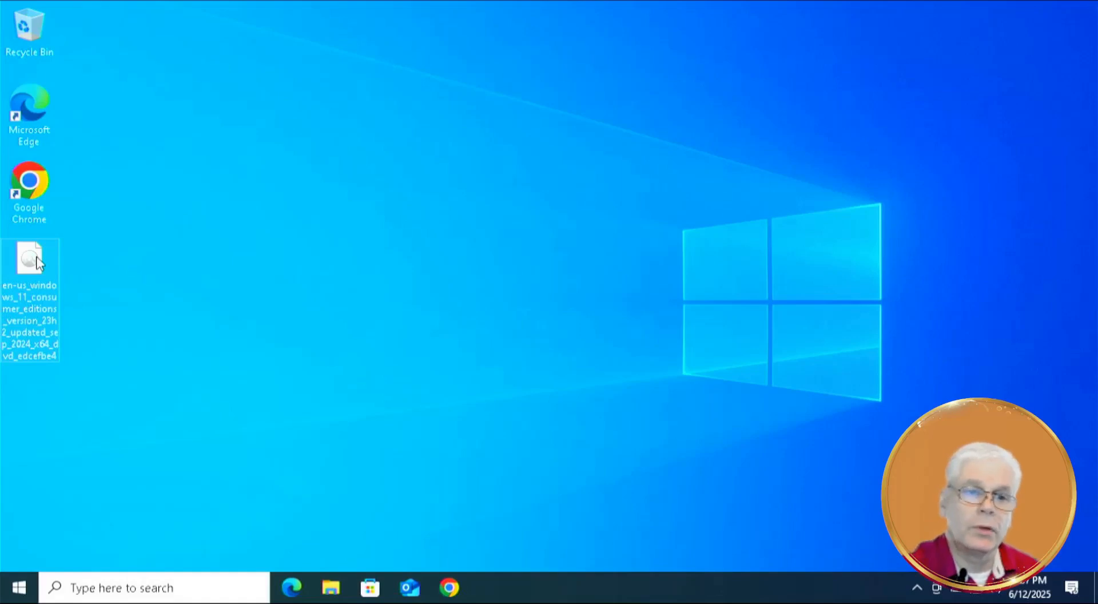
Step: Mount the Windows 11 23H2 disc image from the desktop and allow the file to open
{"action": "right_click", "coordinate": [37, 263]}
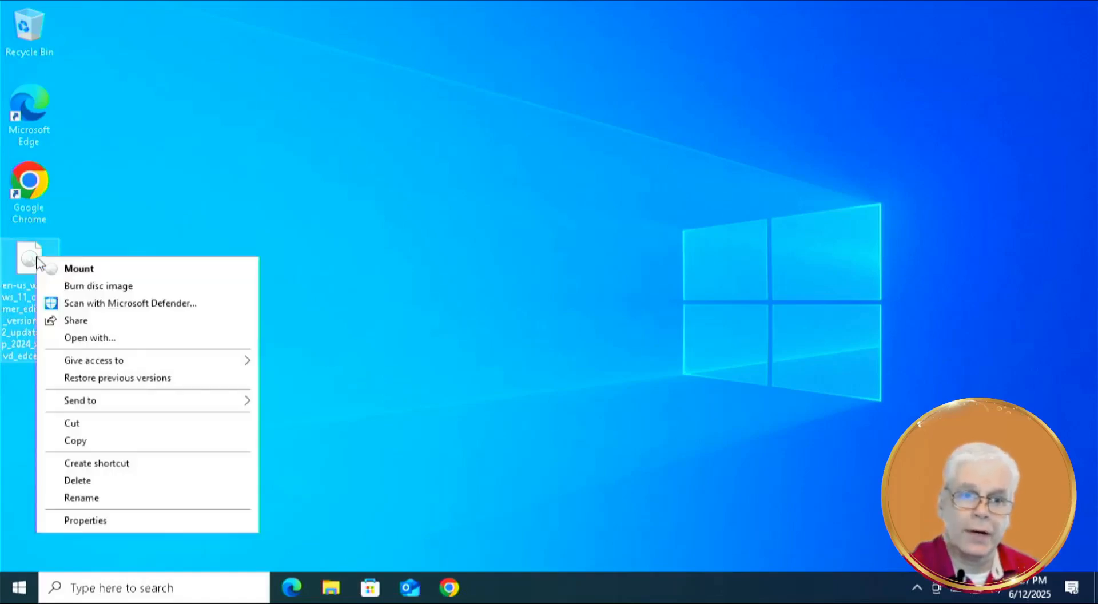
{"action": "left_click", "coordinate": [78, 269]}
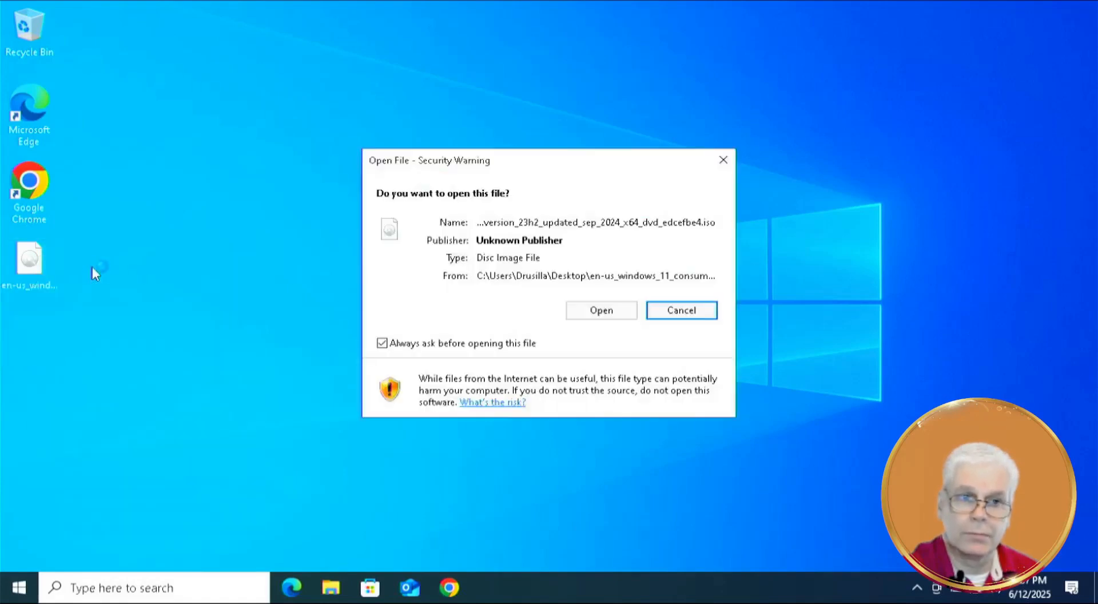
{"action": "left_click", "coordinate": [600, 311]}
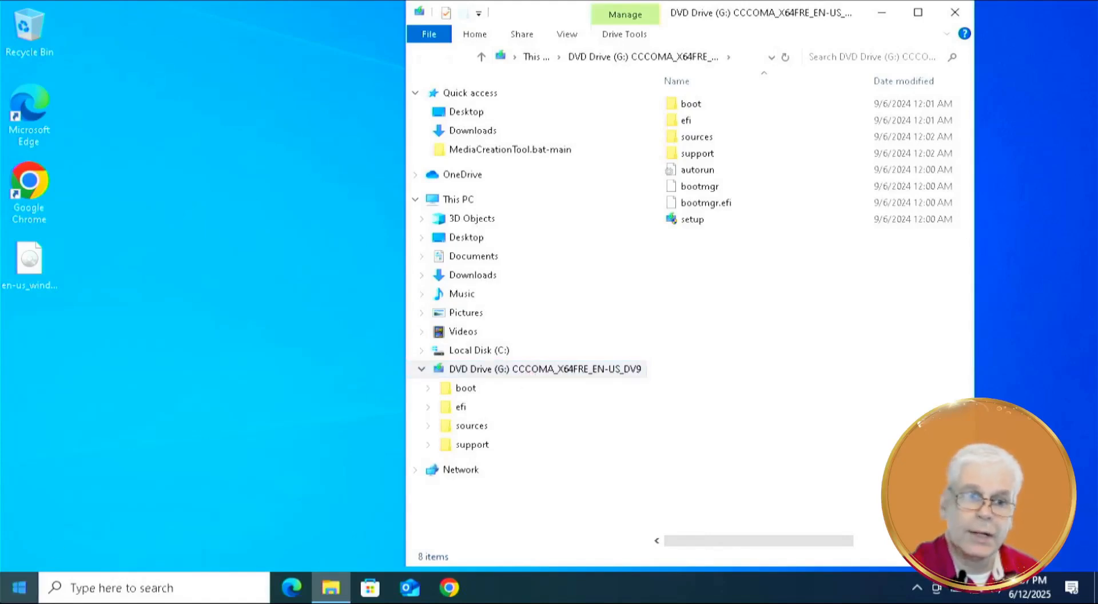
Step: Run Command Prompt as administrator and enlarge its text
{"action": "left_click", "coordinate": [19, 589]}
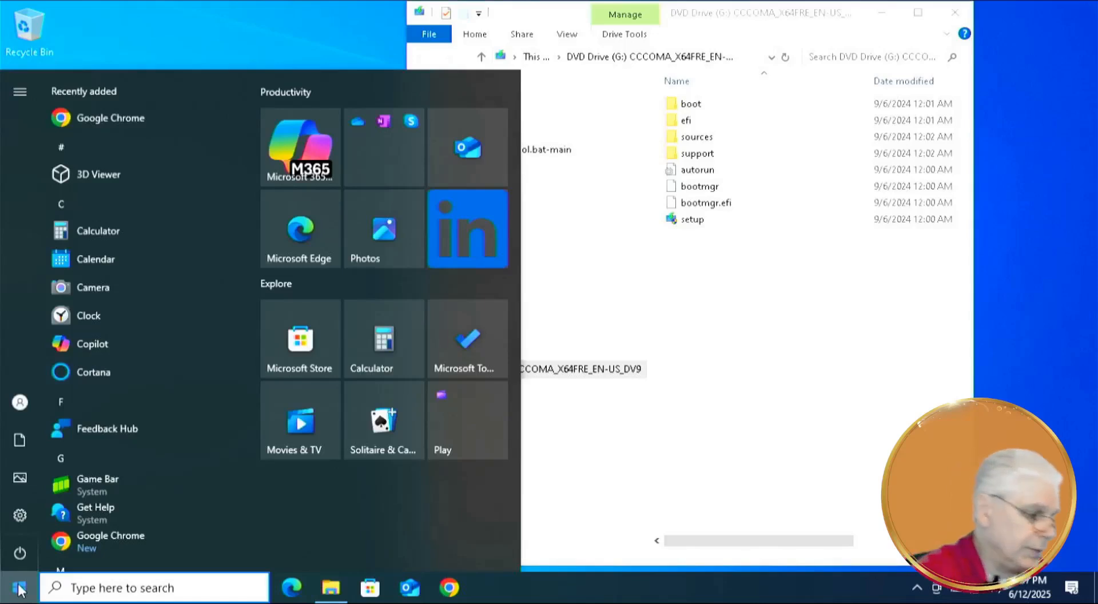
{"action": "type", "text": "cmd"}
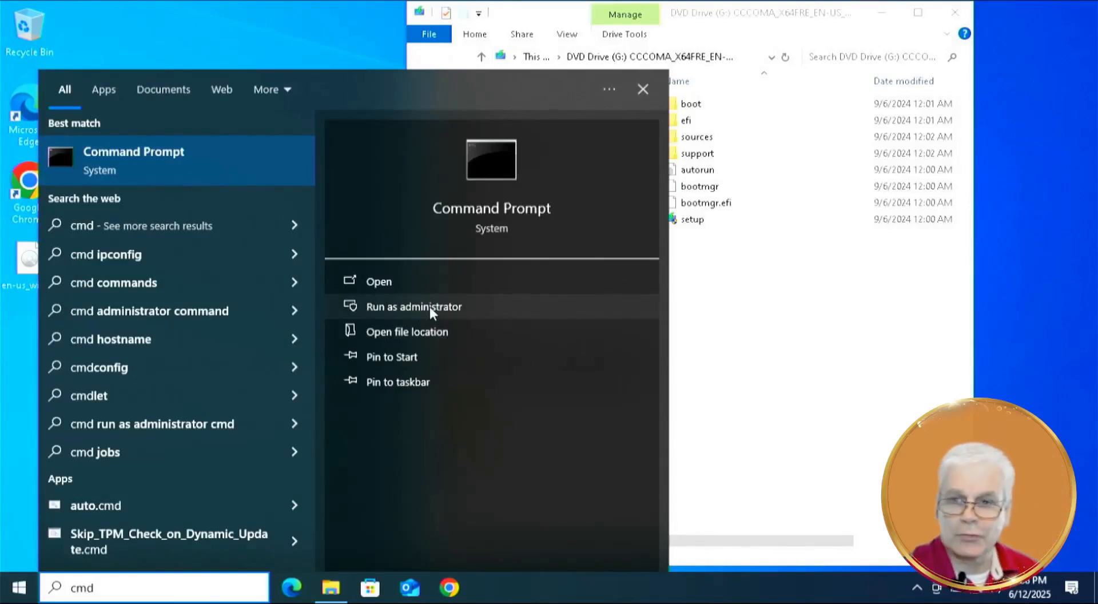
{"action": "left_click", "coordinate": [429, 306]}
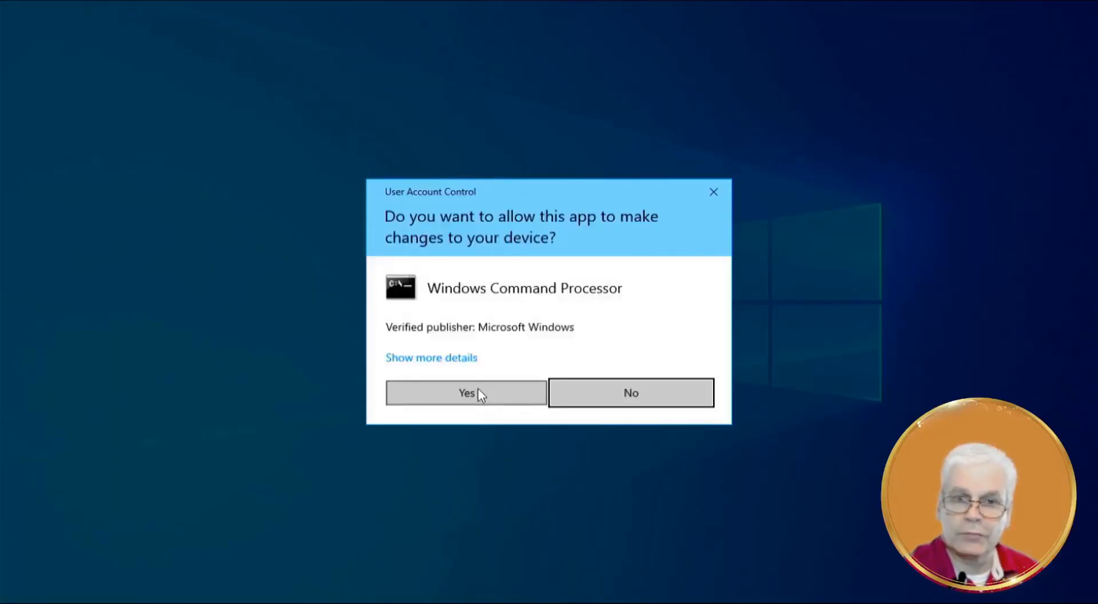
{"action": "left_click", "coordinate": [478, 390]}
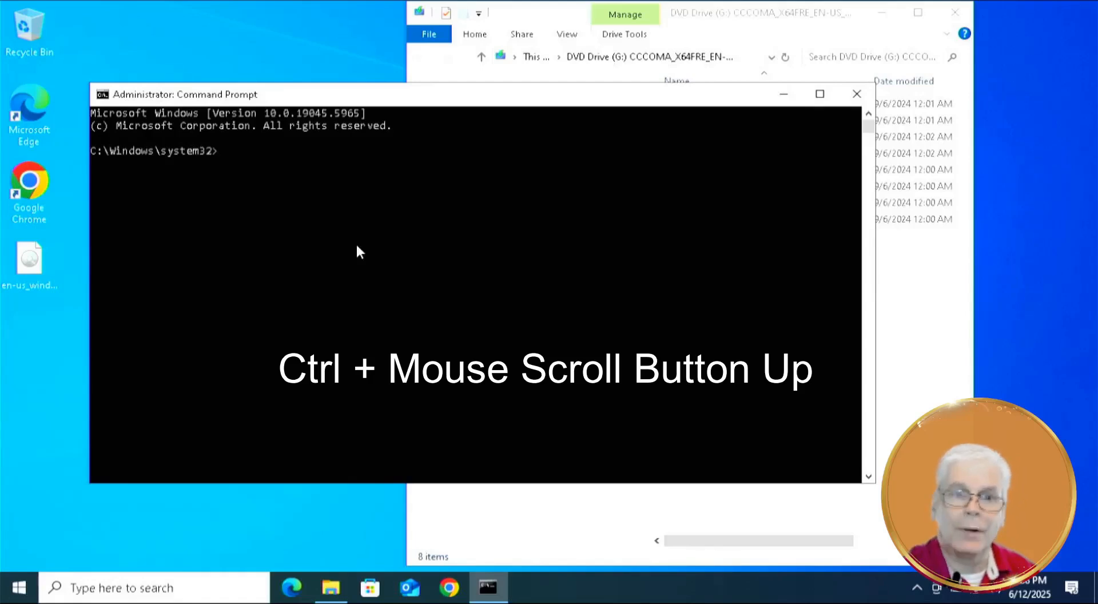
{"action": "scroll", "coordinate": [357, 247], "scroll_direction": "up", "scroll_amount": 2, "text": "ctrl"}
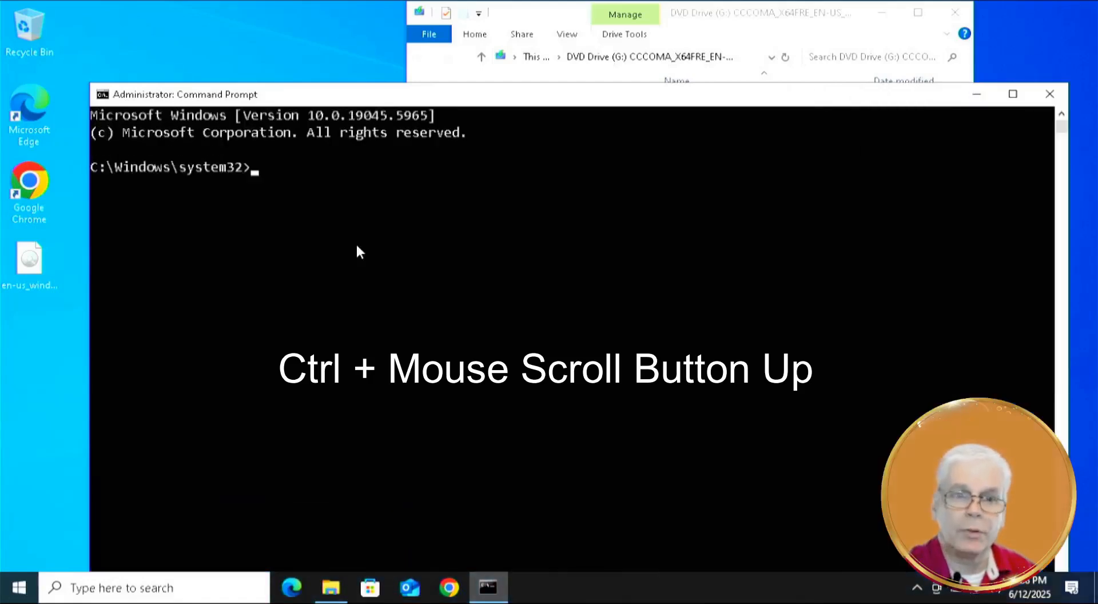
{"action": "scroll", "coordinate": [356, 247], "scroll_direction": "up", "scroll_amount": 2, "text": "ctrl"}
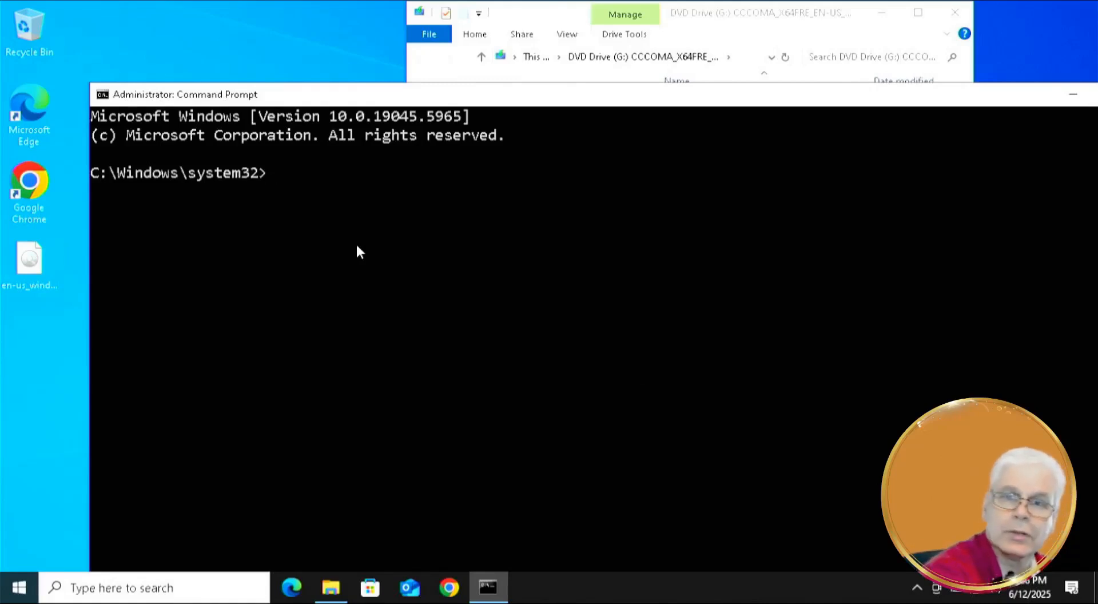
Step: Change to drive G: and go into its sources folder with "cd sources"
{"action": "type", "text": "g:"}
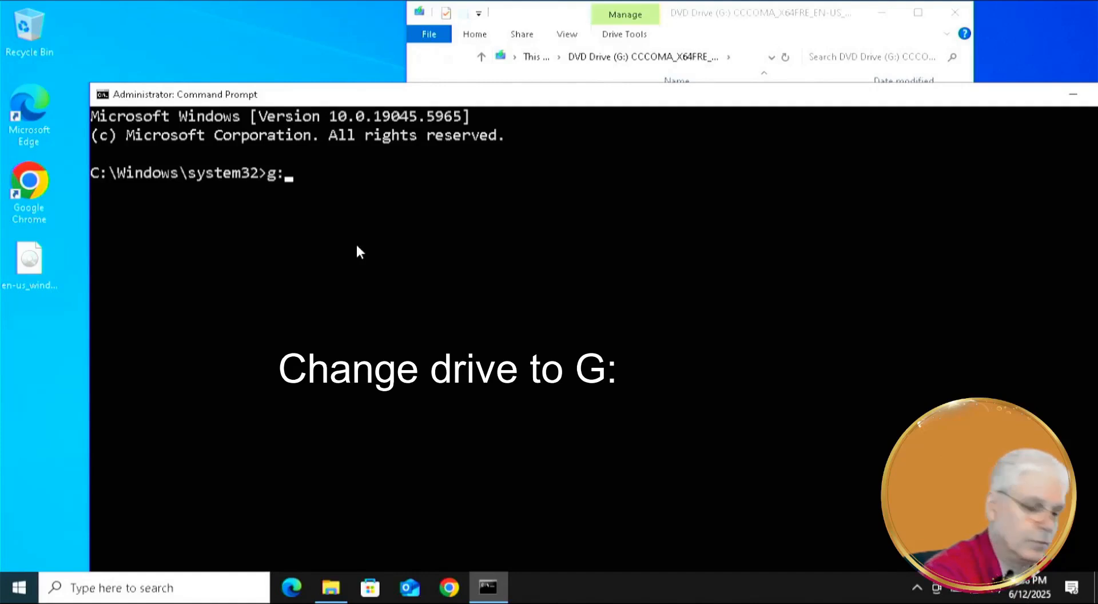
{"action": "key", "text": "Return"}
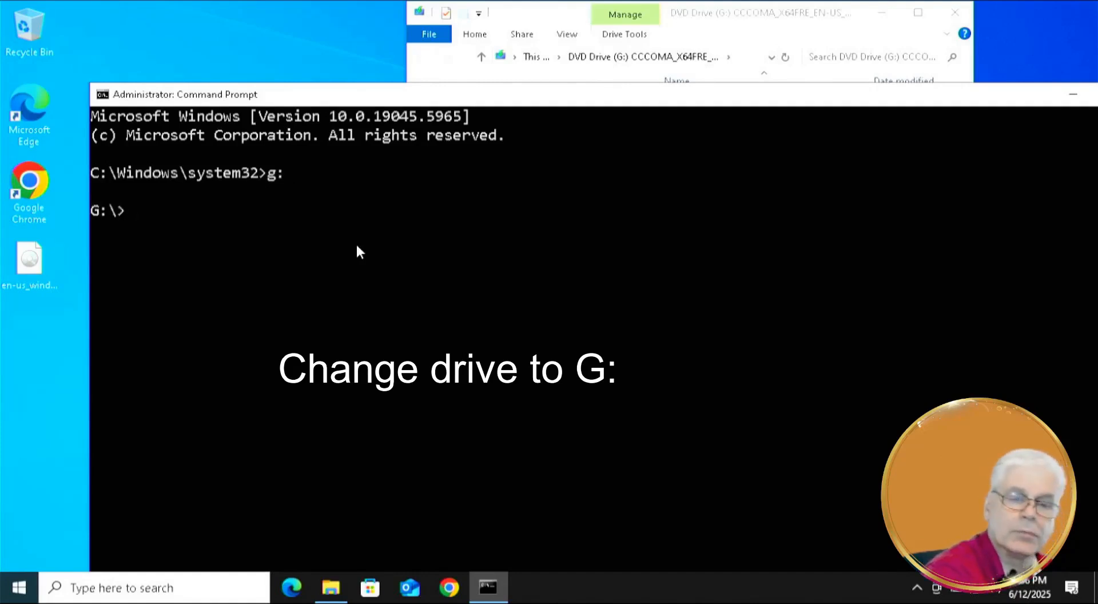
{"action": "type", "text": "cd "}
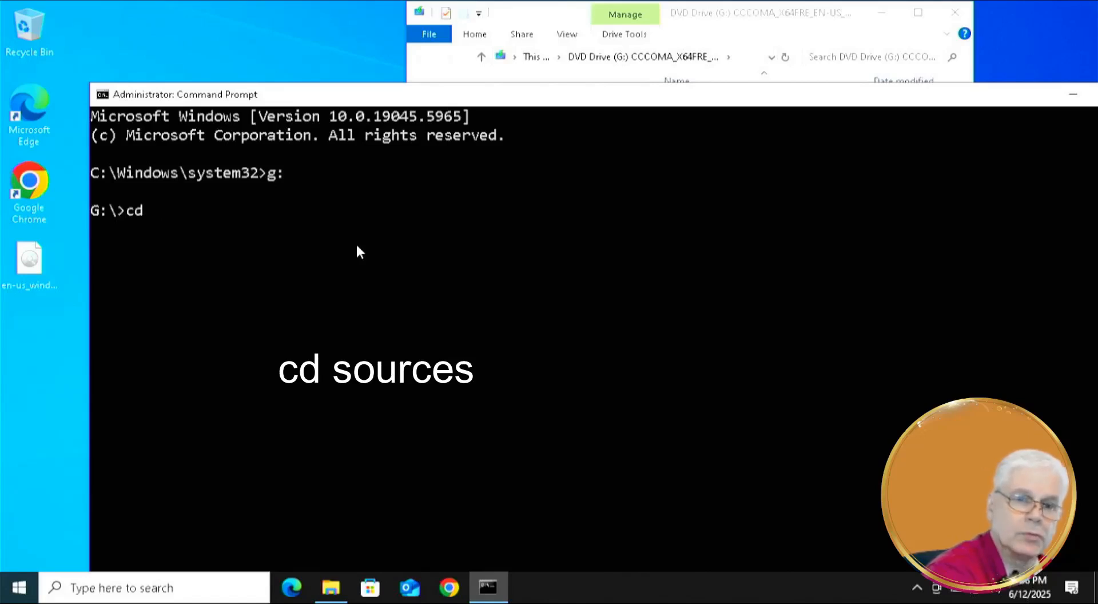
{"action": "type", "text": "sources"}
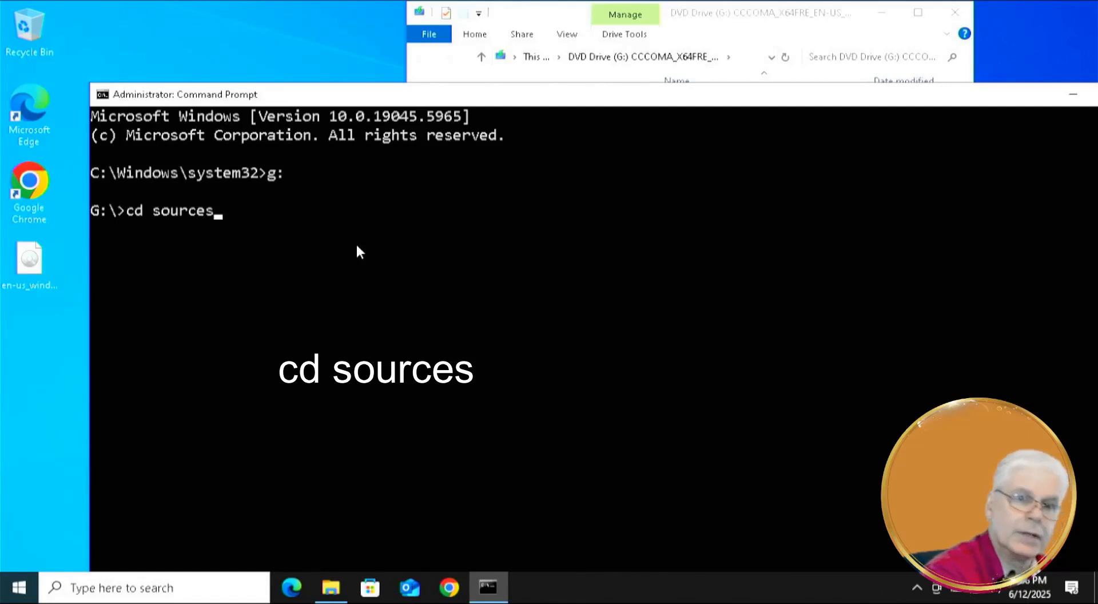
{"action": "key", "text": "Return"}
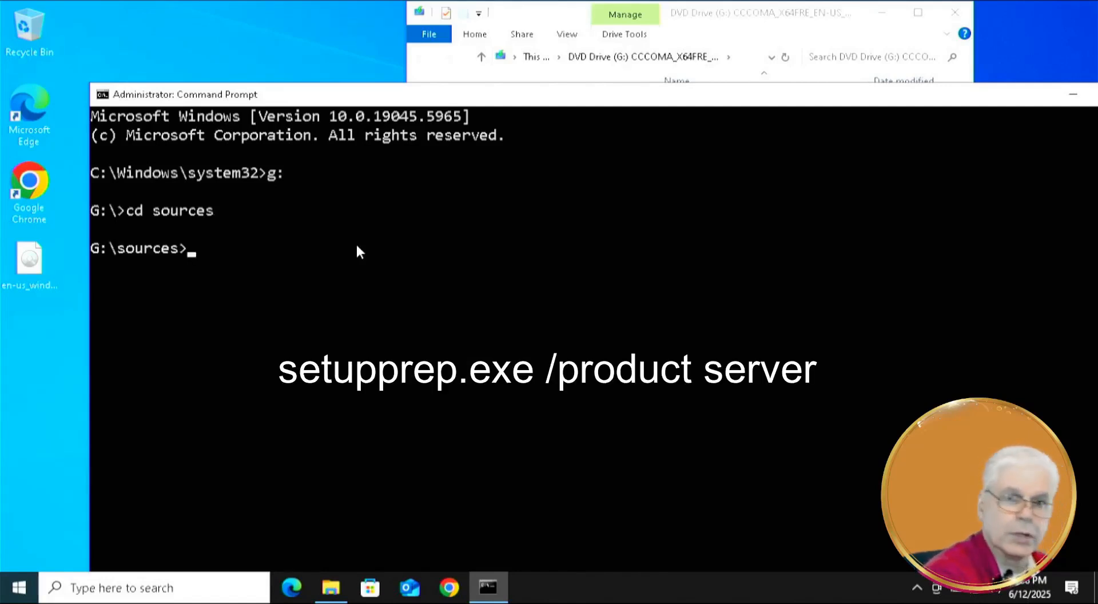
Step: Run the command "setupprep.exe /product server" from the sources folder
{"action": "type", "text": "setupprep"}
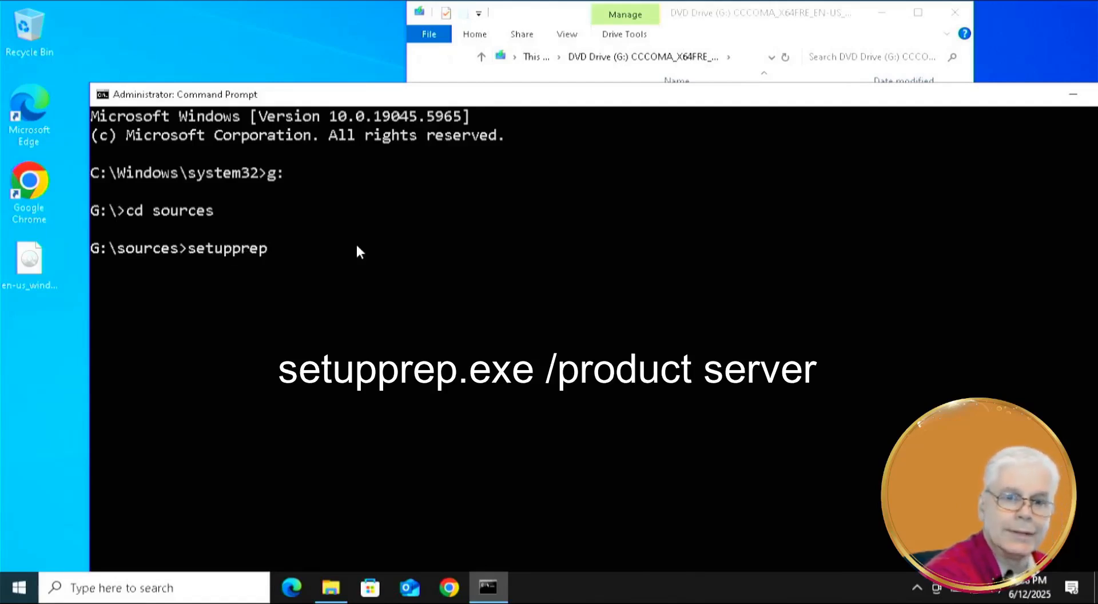
{"action": "type", "text": ".exe "}
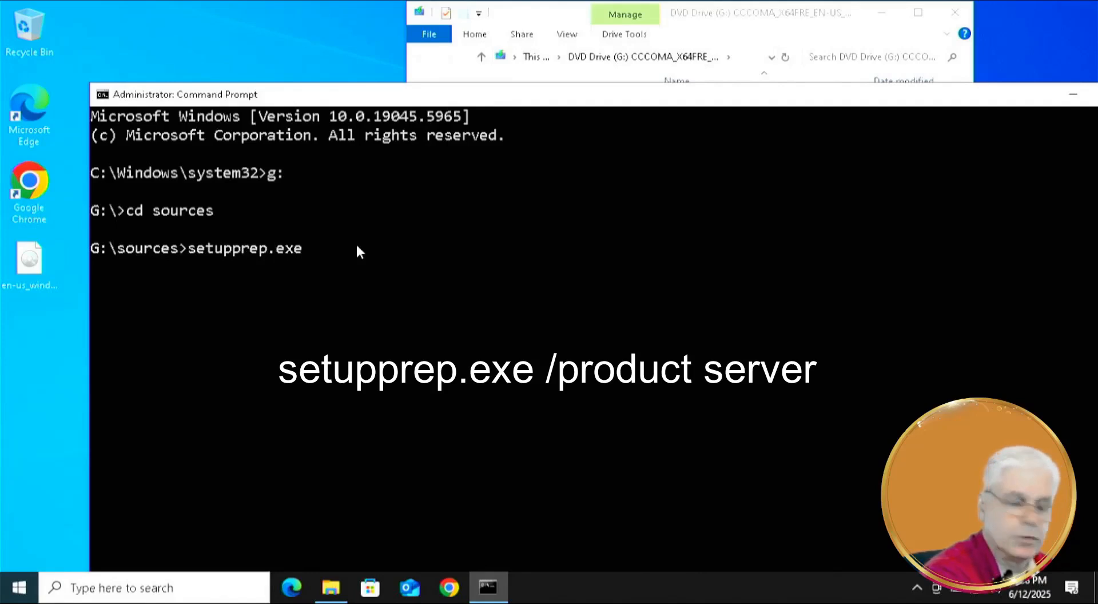
{"action": "type", "text": "/product"}
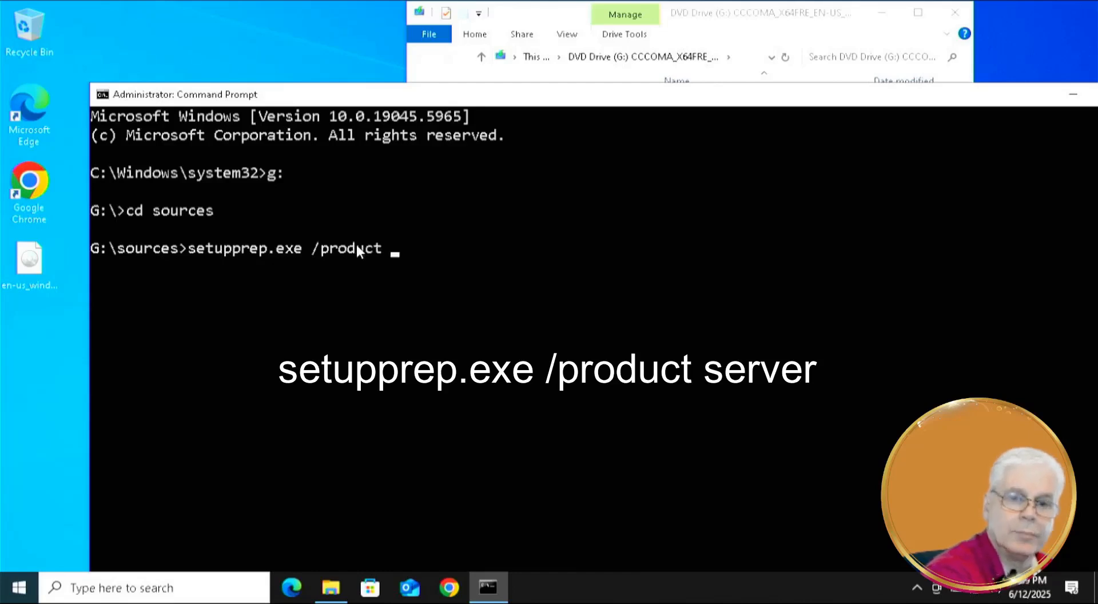
{"action": "type", "text": "server"}
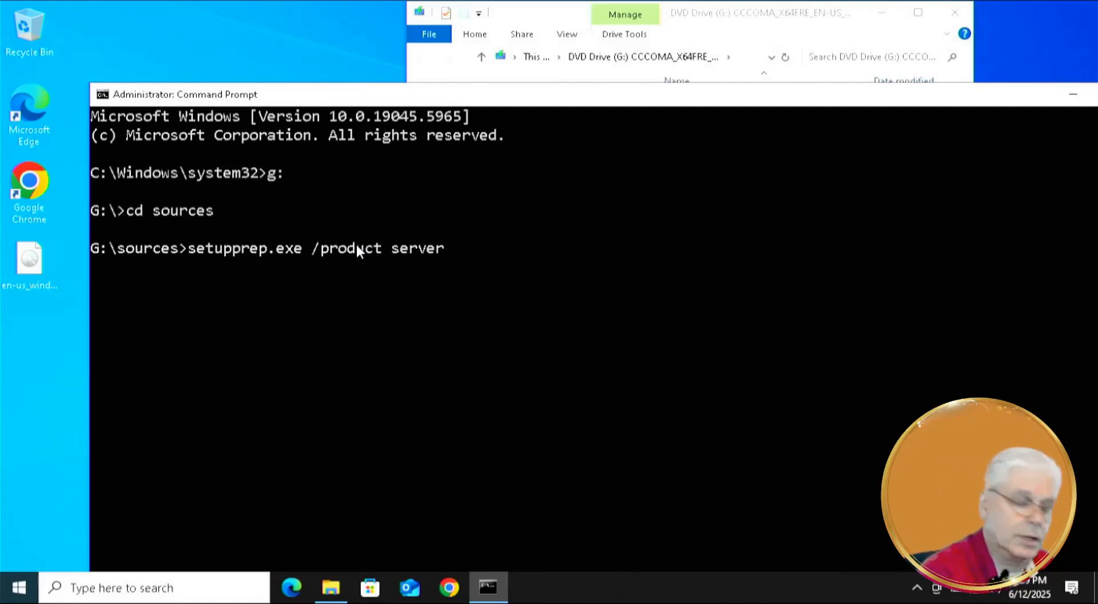
{"action": "key", "text": "Return"}
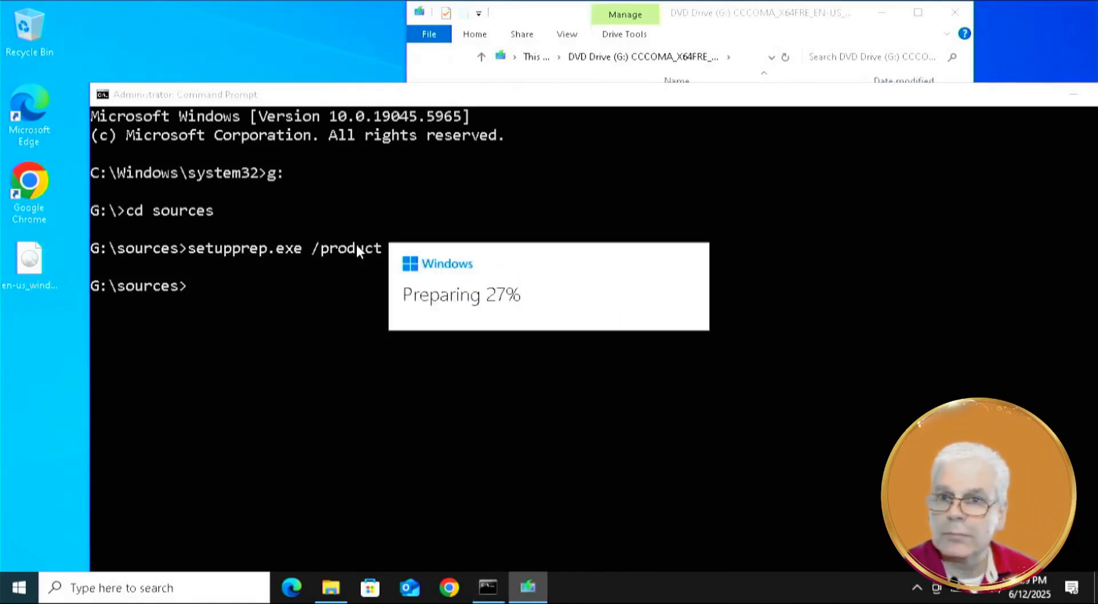
Step: Minimize the Command Prompt and DVD drive windows, and continue the Windows Server setup by accepting the license terms
{"action": "left_click", "coordinate": [1073, 95]}
{"action": "left_click", "coordinate": [883, 12]}
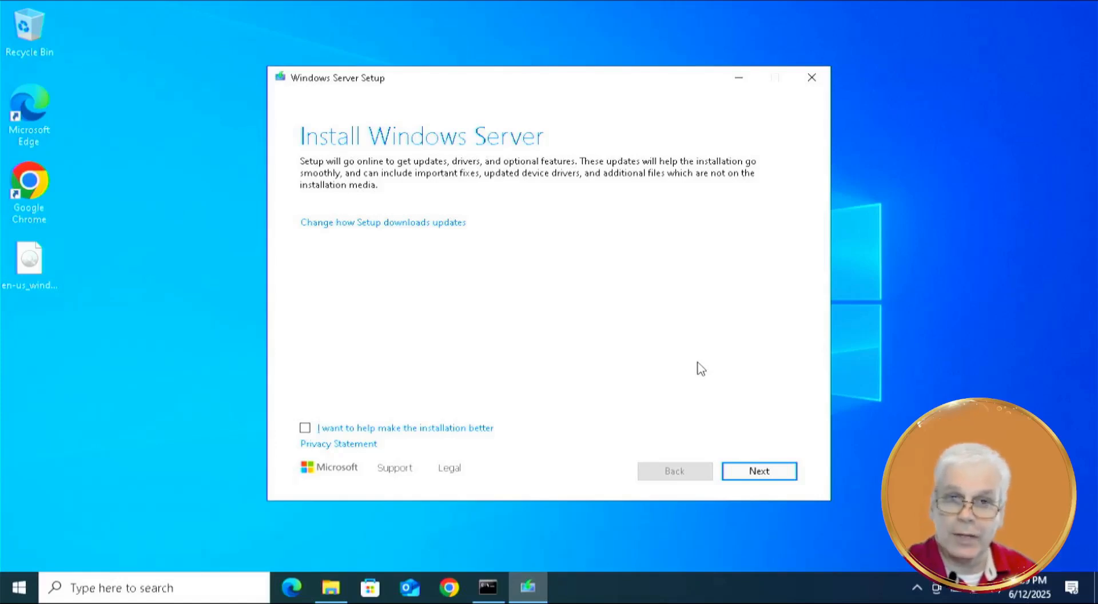
{"action": "left_click", "coordinate": [766, 473]}
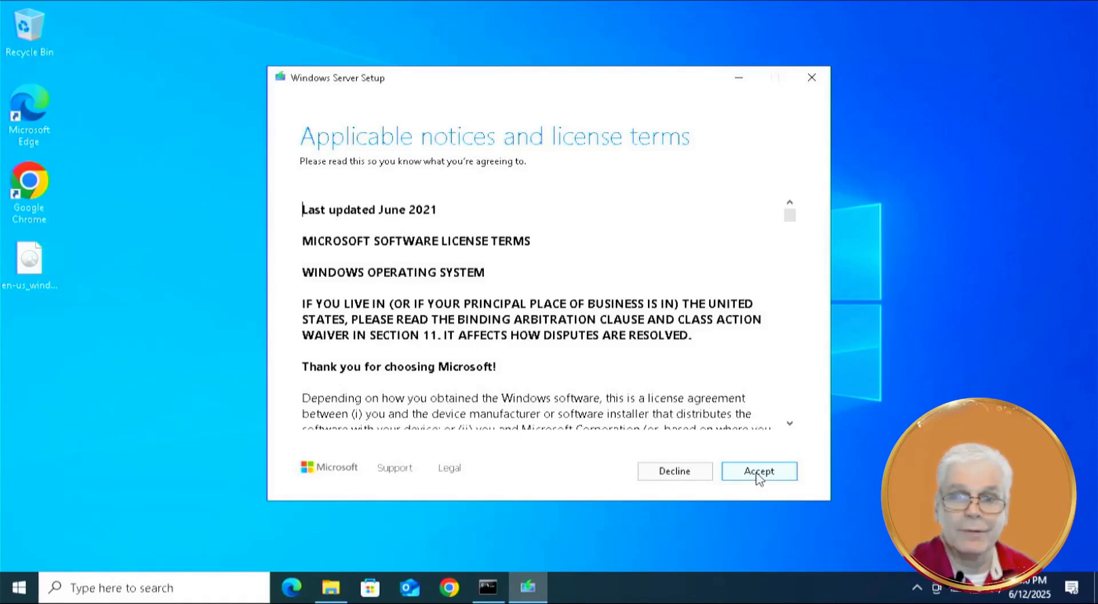
{"action": "left_click", "coordinate": [758, 475]}
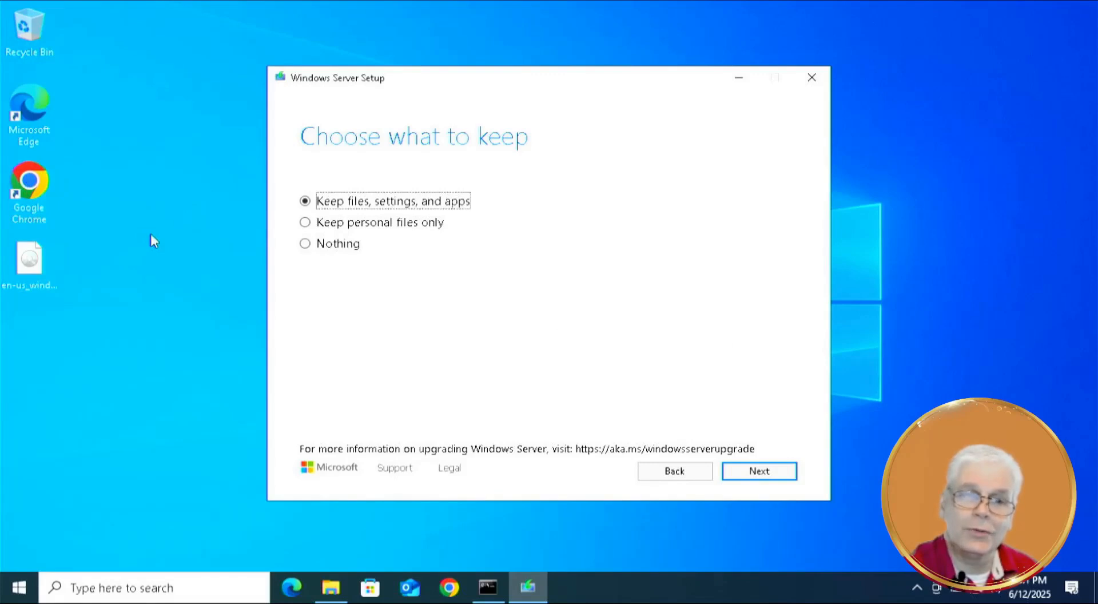
Step: Create a new folder named Test on the desktop
{"action": "right_click", "coordinate": [112, 213]}
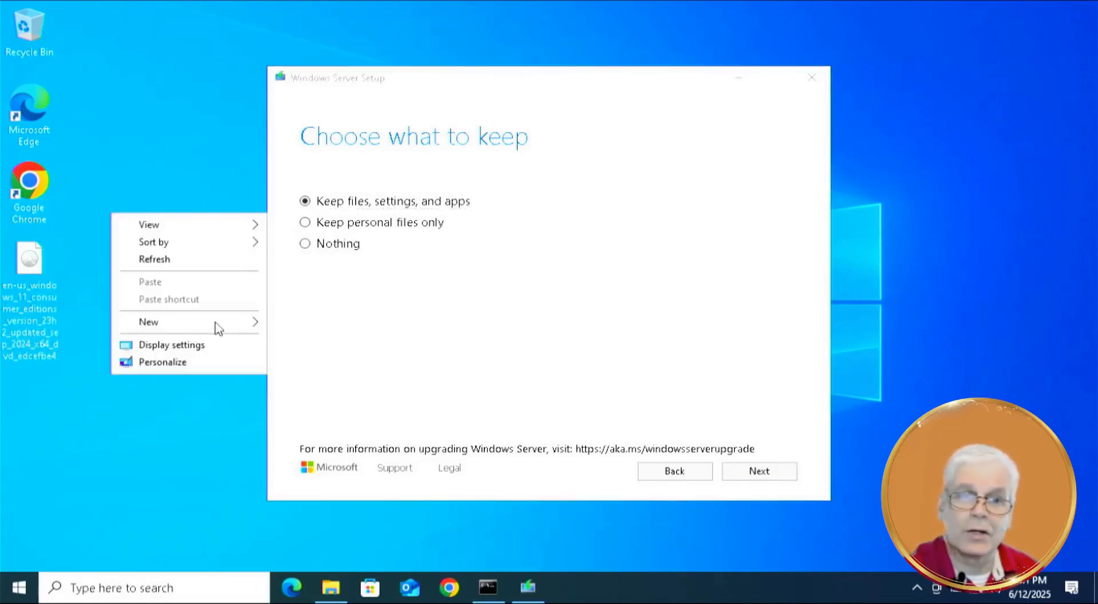
{"action": "mouse_move", "coordinate": [232, 323]}
{"action": "left_click", "coordinate": [327, 330]}
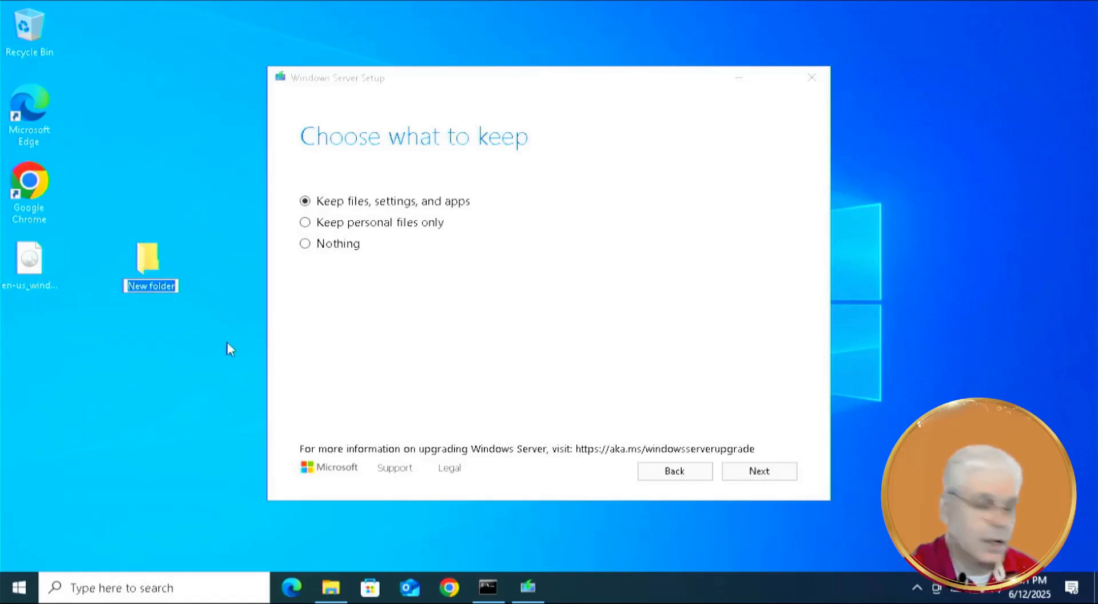
{"action": "type", "text": "Test"}
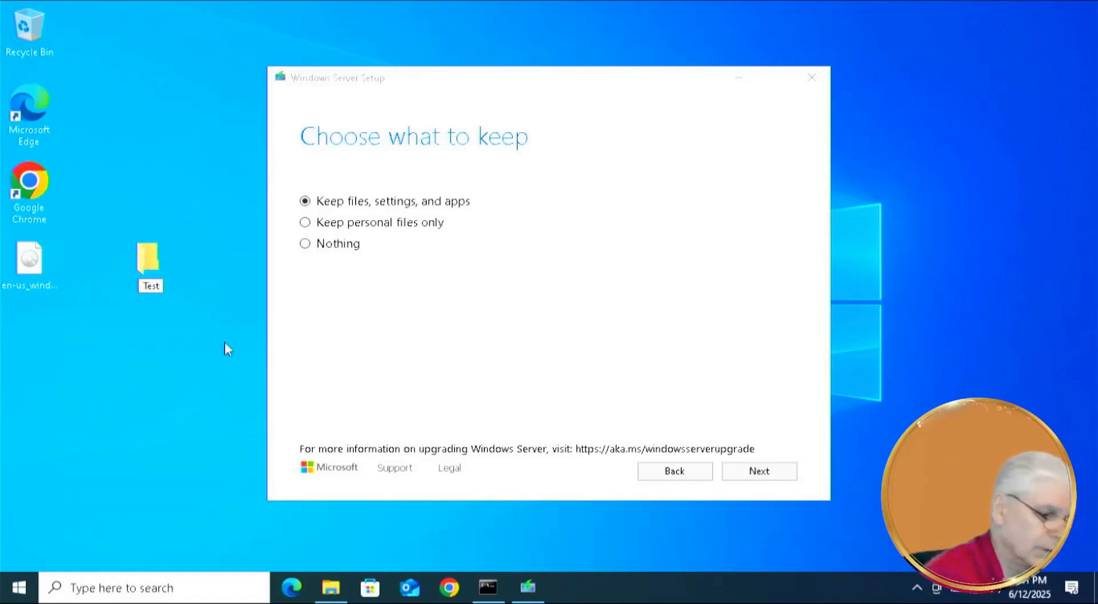
{"action": "key", "text": "Return"}
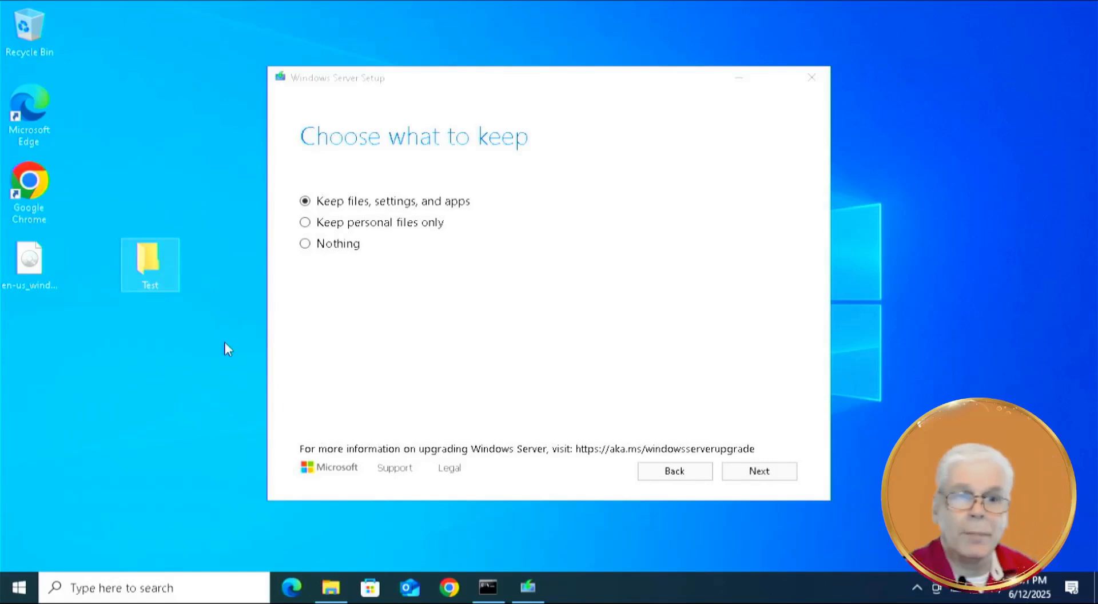
Step: Create a bitmap image named Test Image inside the Test folder, and move the folder below the disc image file on the desktop
{"action": "double_click", "coordinate": [150, 260]}
{"action": "right_click", "coordinate": [477, 267]}
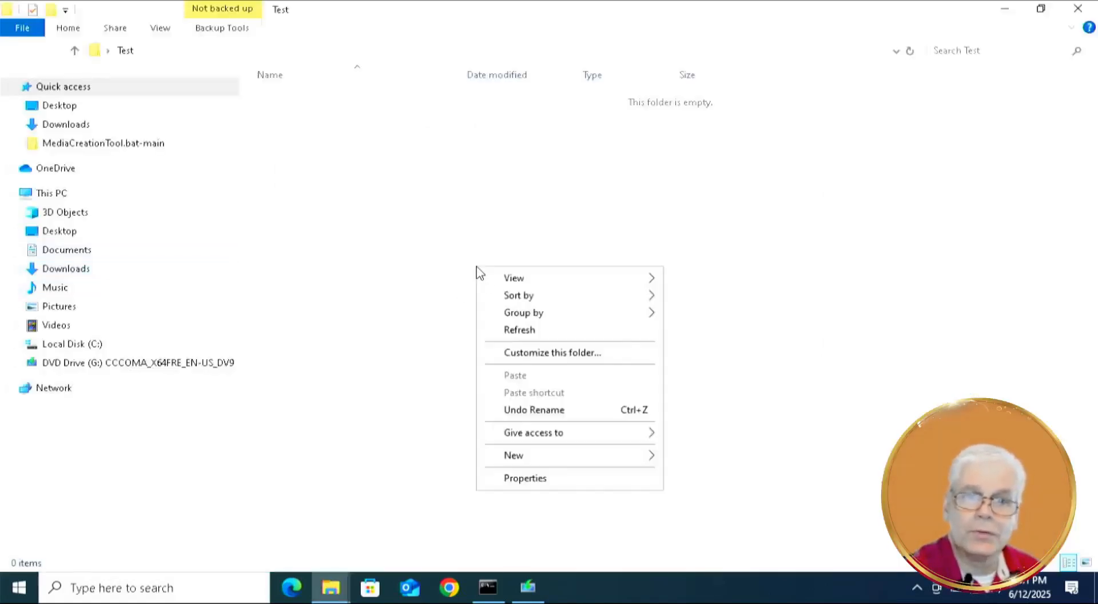
{"action": "mouse_move", "coordinate": [645, 458]}
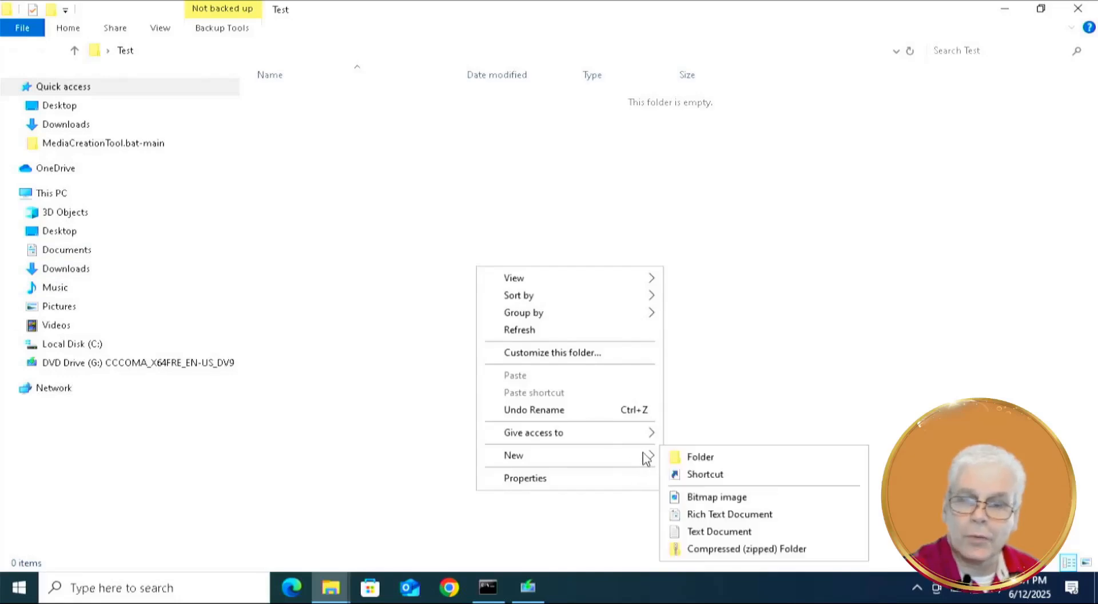
{"action": "left_click", "coordinate": [724, 500]}
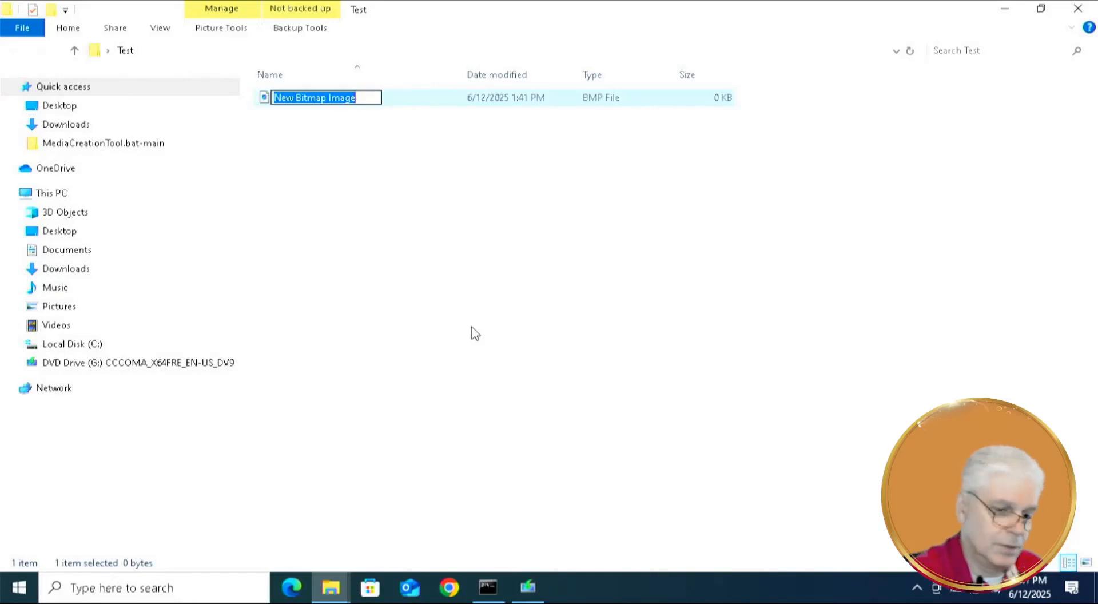
{"action": "type", "text": "Test 1"}
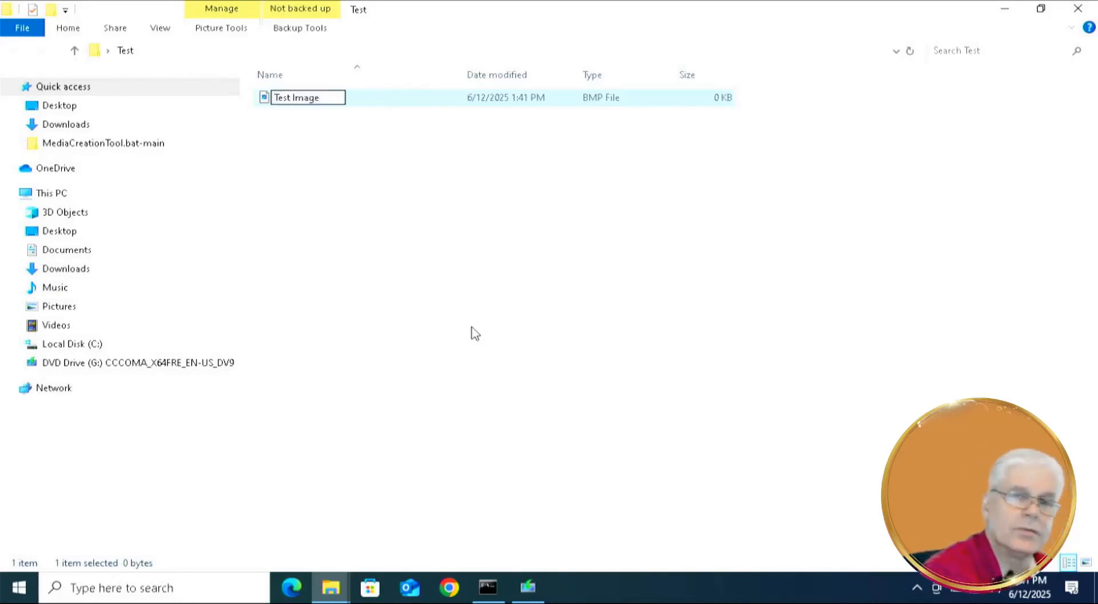
{"action": "key", "text": "Return"}
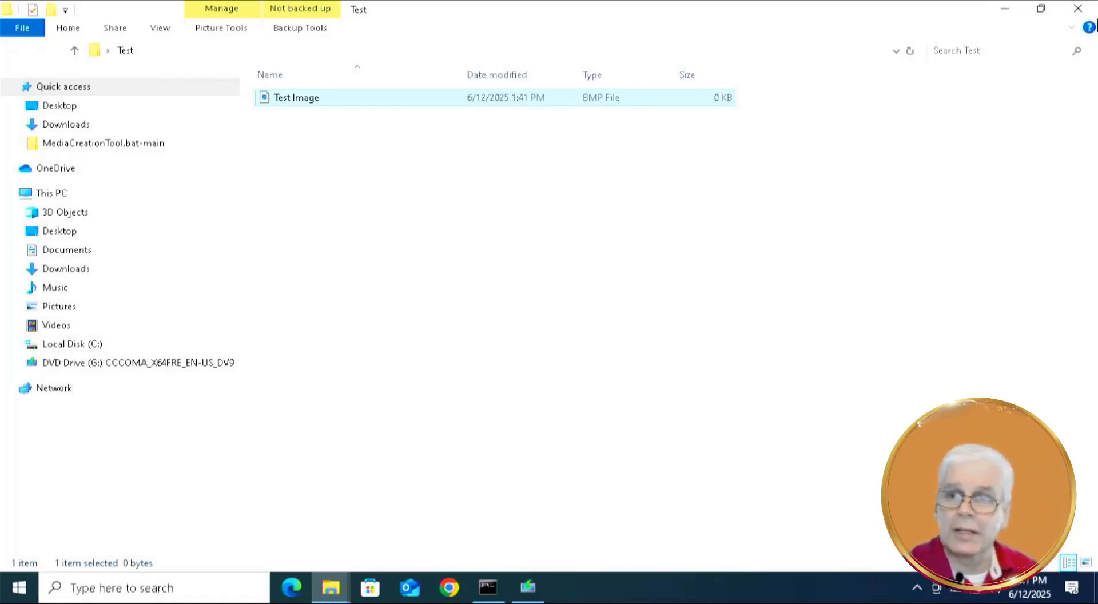
{"action": "left_click", "coordinate": [1085, 16]}
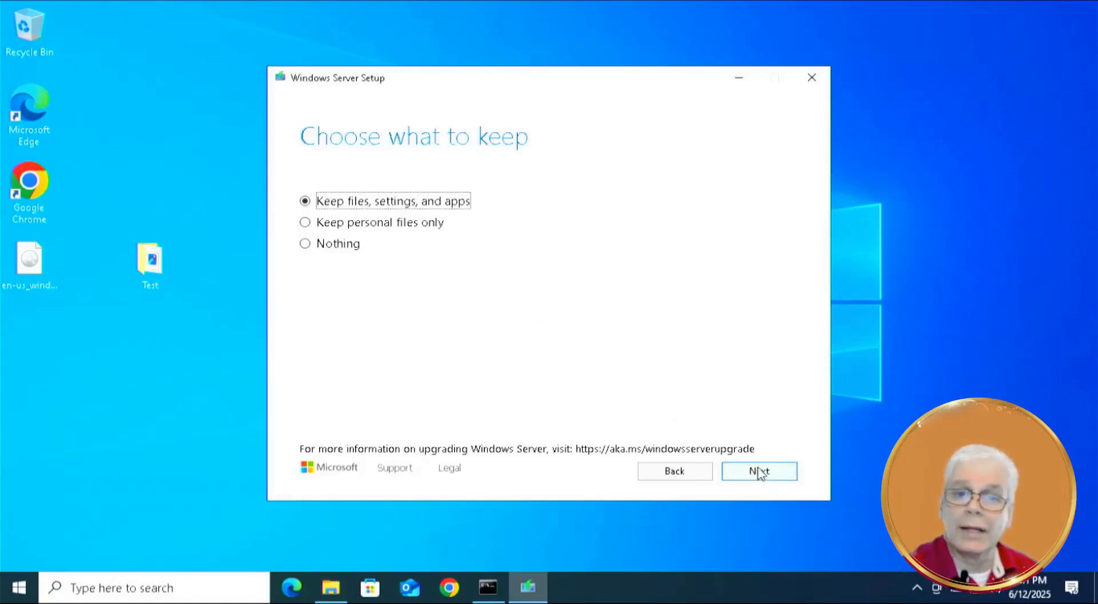
{"action": "left_click_drag", "start_coordinate": [149, 260], "coordinate": [38, 332]}
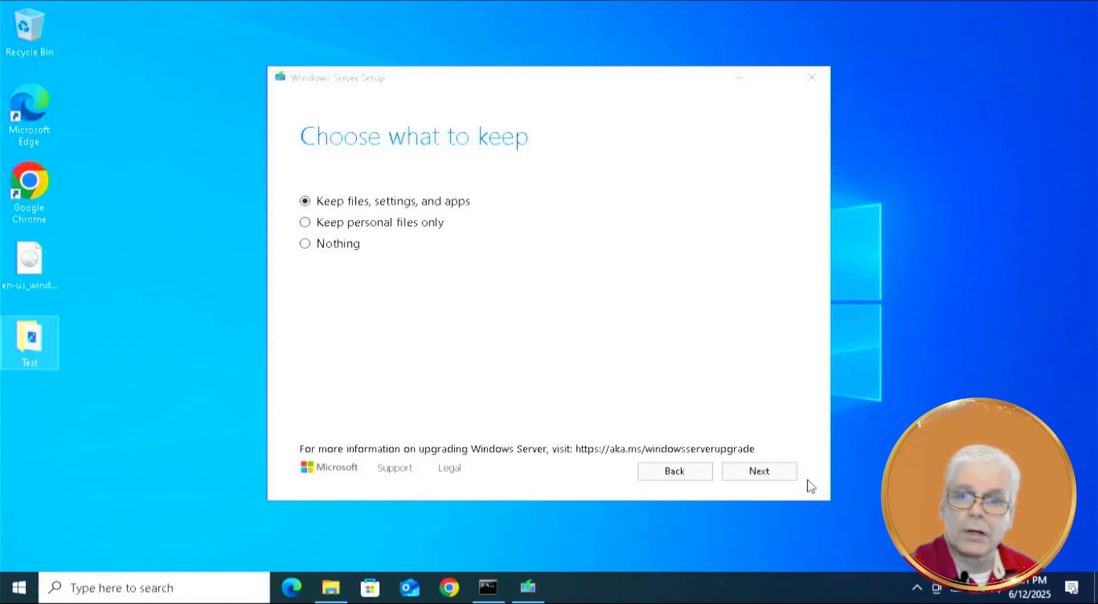
Step: Continue setup with "Keep files, settings, and apps" and start the Windows 11 Pro installation
{"action": "left_click", "coordinate": [778, 472]}
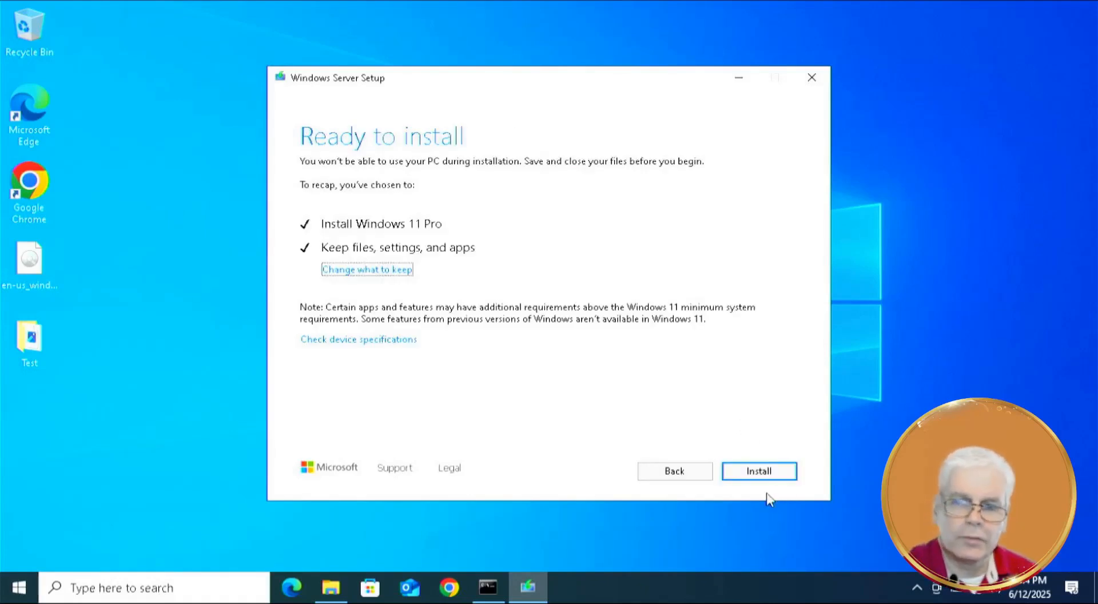
{"action": "left_click", "coordinate": [758, 475]}
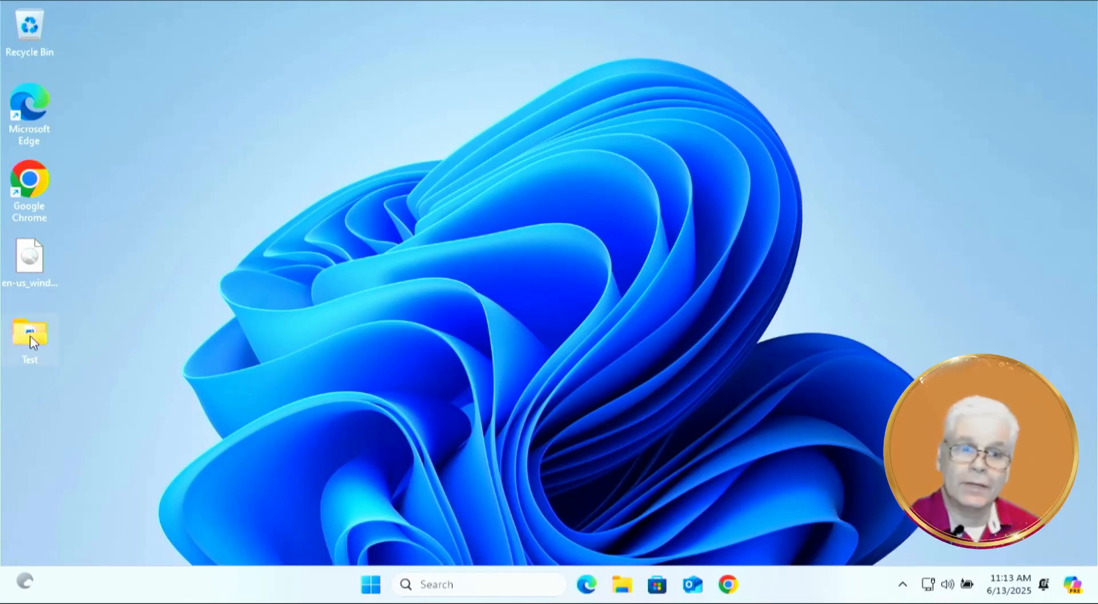
Step: Open the Test folder on the desktop to check that the Test Image file was kept, and close the folder
{"action": "mouse_move", "coordinate": [39, 337]}
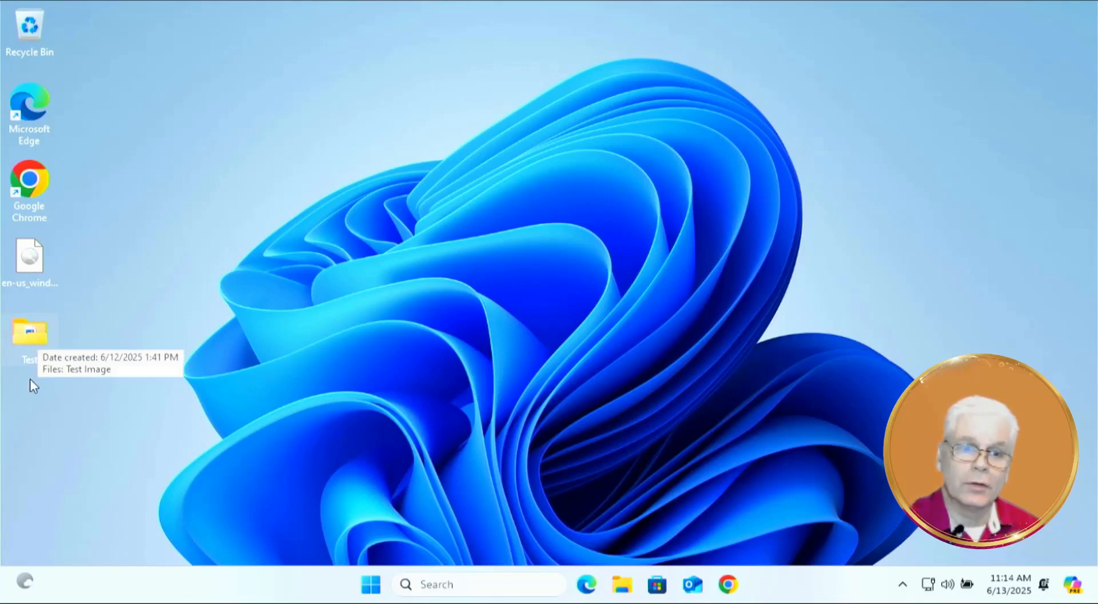
{"action": "double_click", "coordinate": [38, 335]}
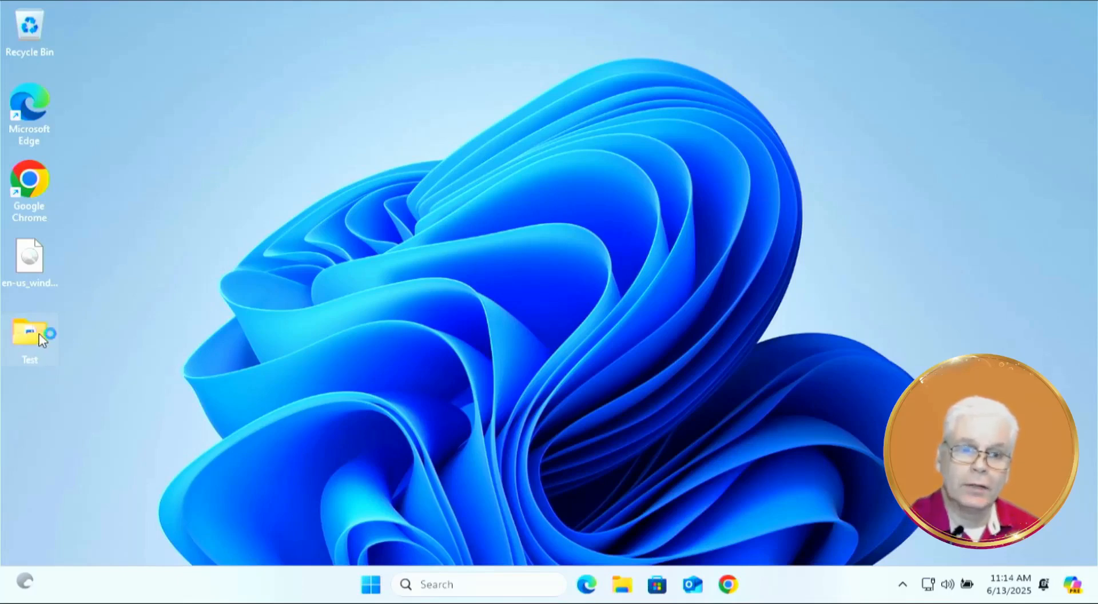
{"action": "left_click", "coordinate": [403, 226]}
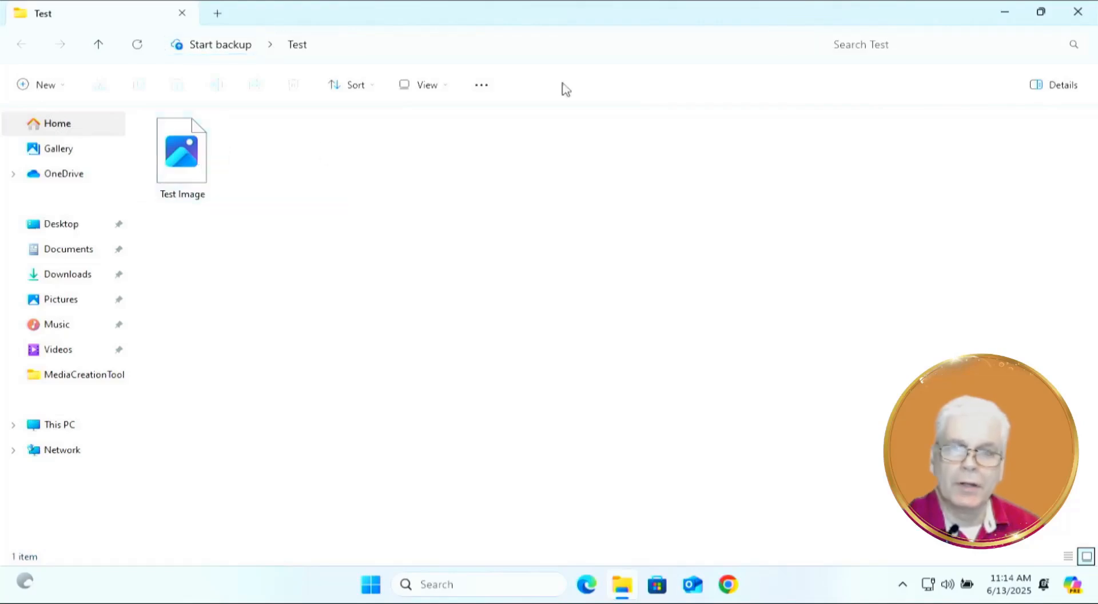
{"action": "left_click", "coordinate": [1079, 12]}
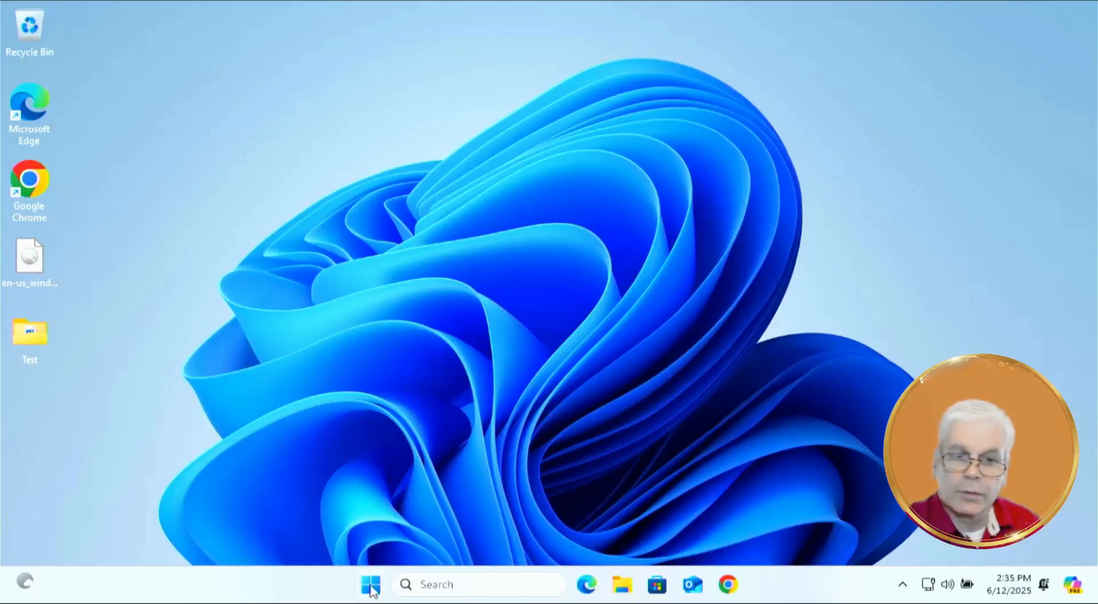
Step: Open the Windows Update page in Settings and start a check for updates
{"action": "left_click", "coordinate": [371, 584]}
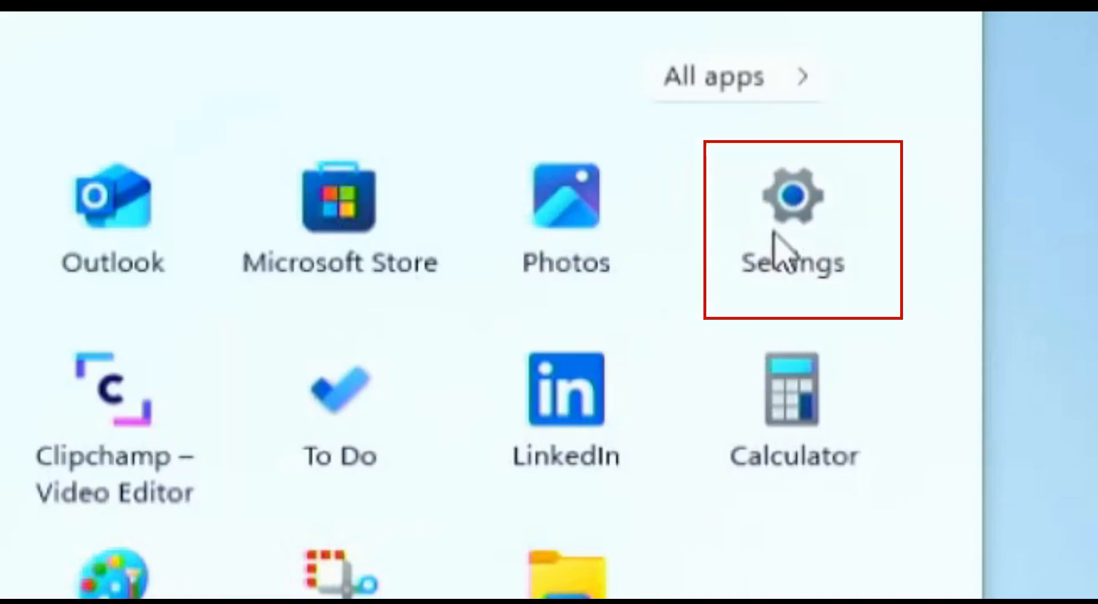
{"action": "left_click", "coordinate": [773, 231]}
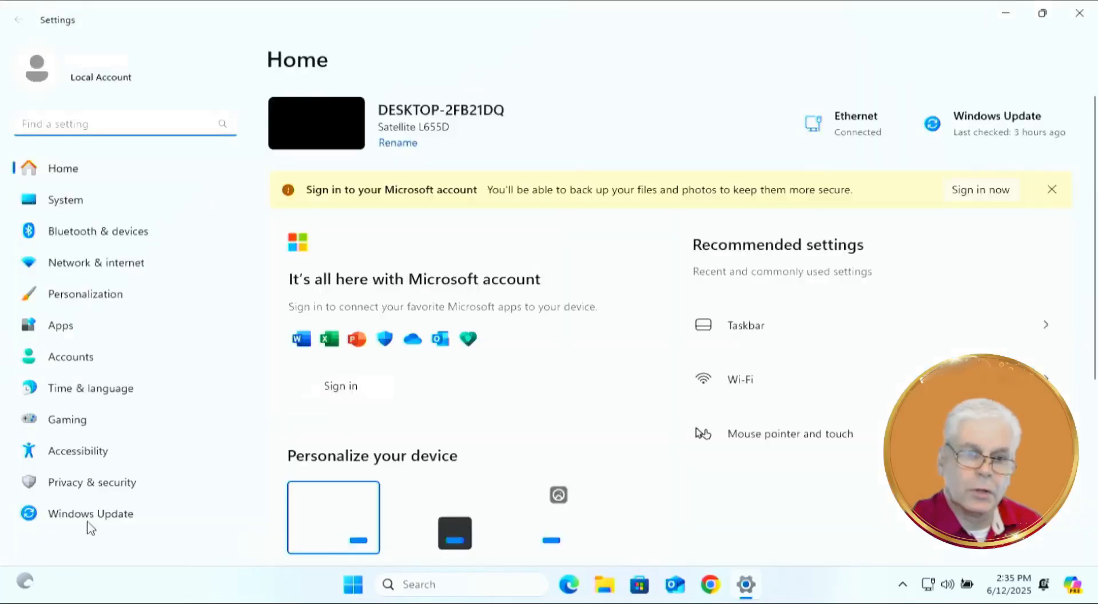
{"action": "left_click", "coordinate": [91, 514]}
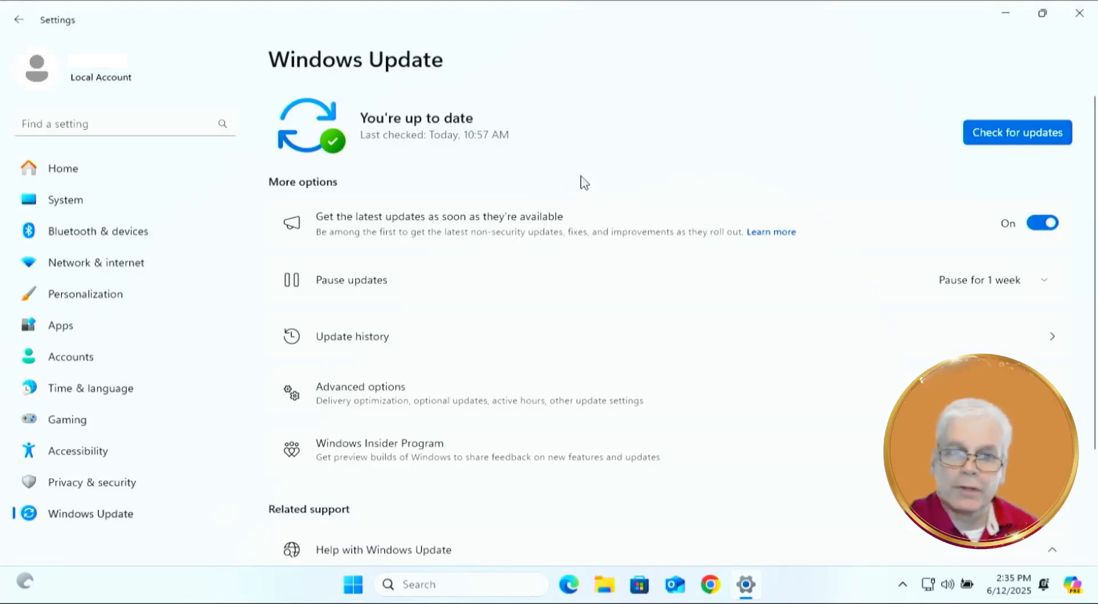
{"action": "left_click", "coordinate": [997, 132]}
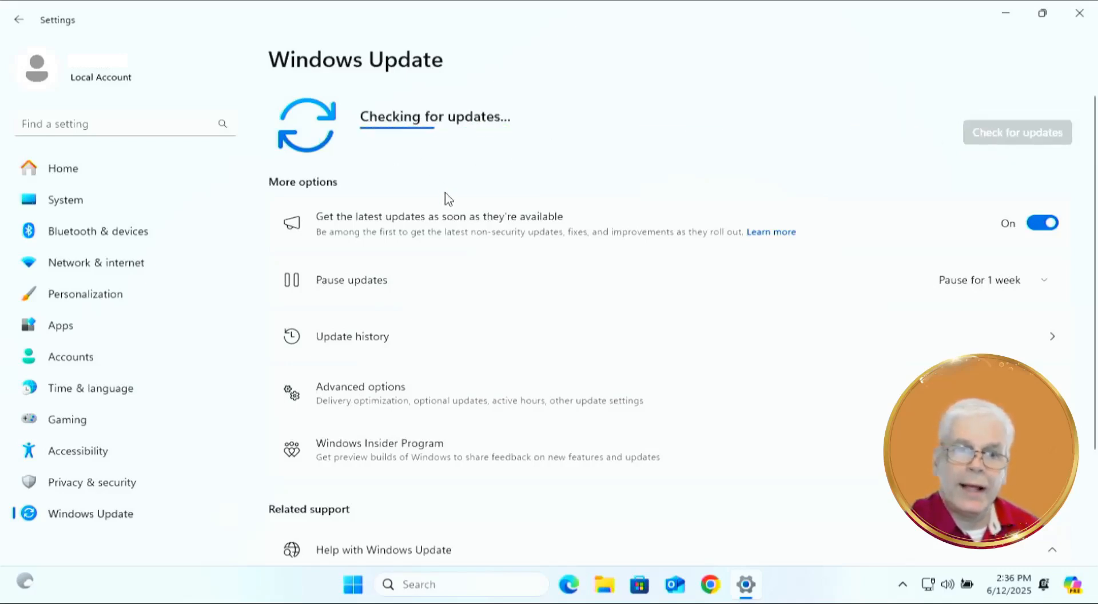
Step: Review the Windows edition, version and OS build on the System About page, and return to Windows Update
{"action": "left_click", "coordinate": [79, 203]}
{"action": "scroll", "coordinate": [413, 290], "scroll_direction": "down", "scroll_amount": 15}
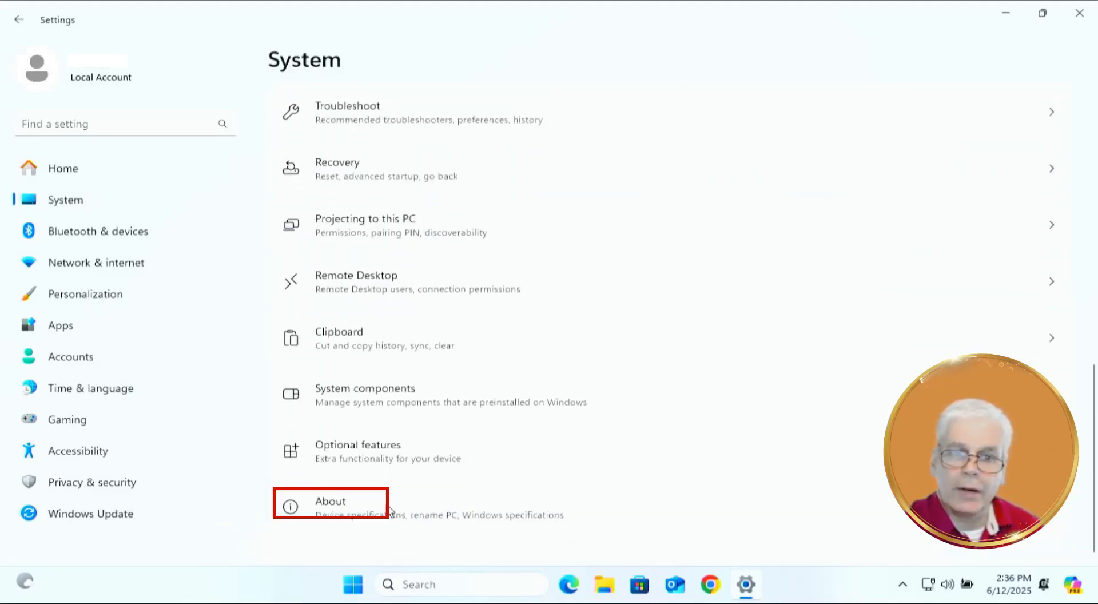
{"action": "left_click", "coordinate": [386, 508]}
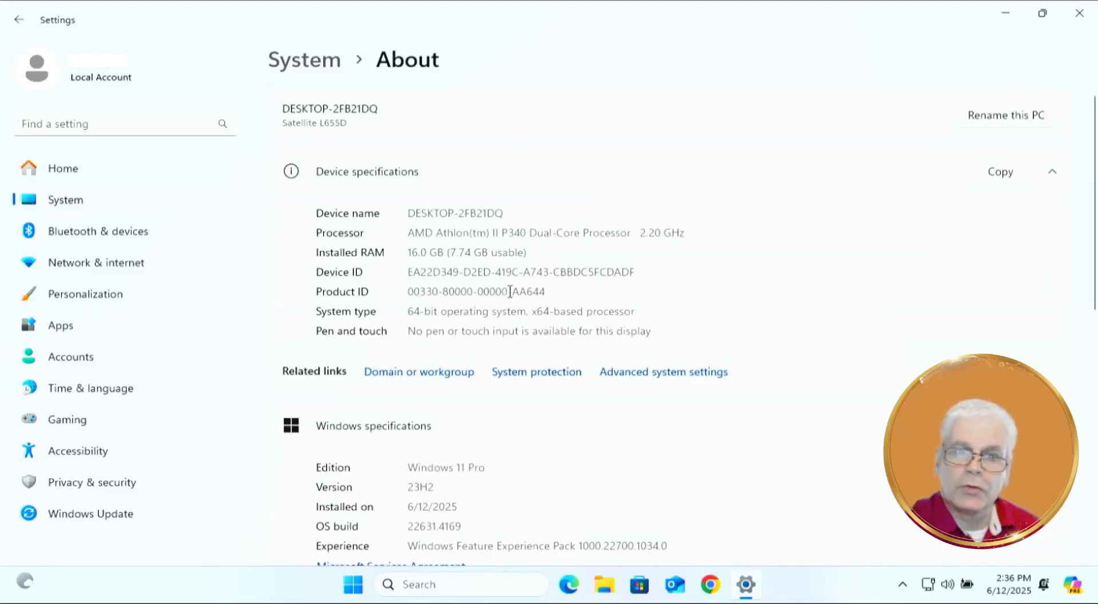
{"action": "scroll", "coordinate": [510, 291], "scroll_direction": "down", "scroll_amount": 5}
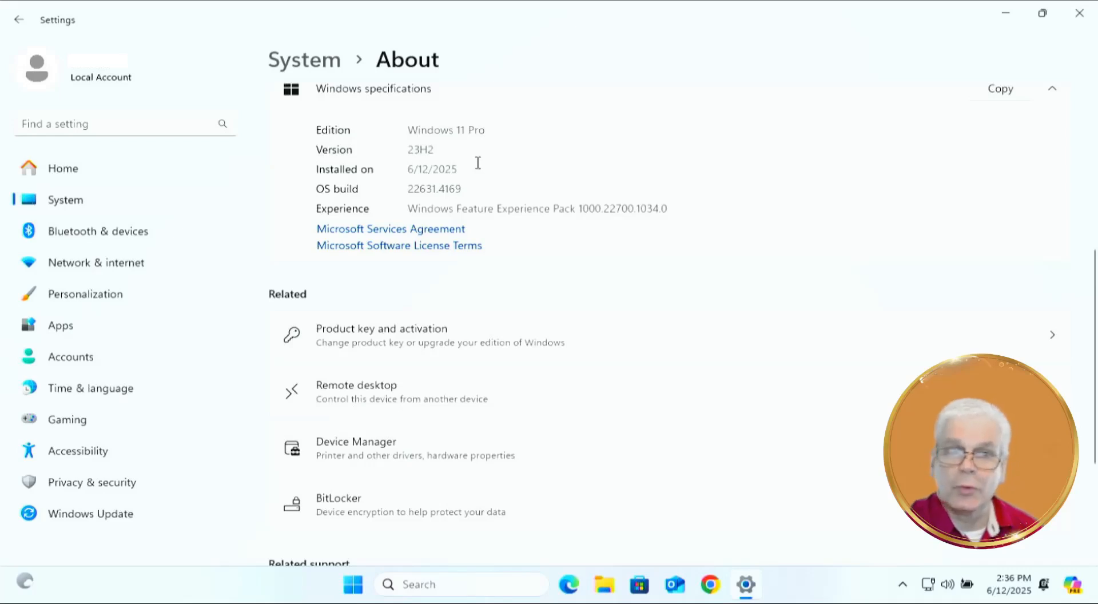
{"action": "left_click", "coordinate": [105, 519]}
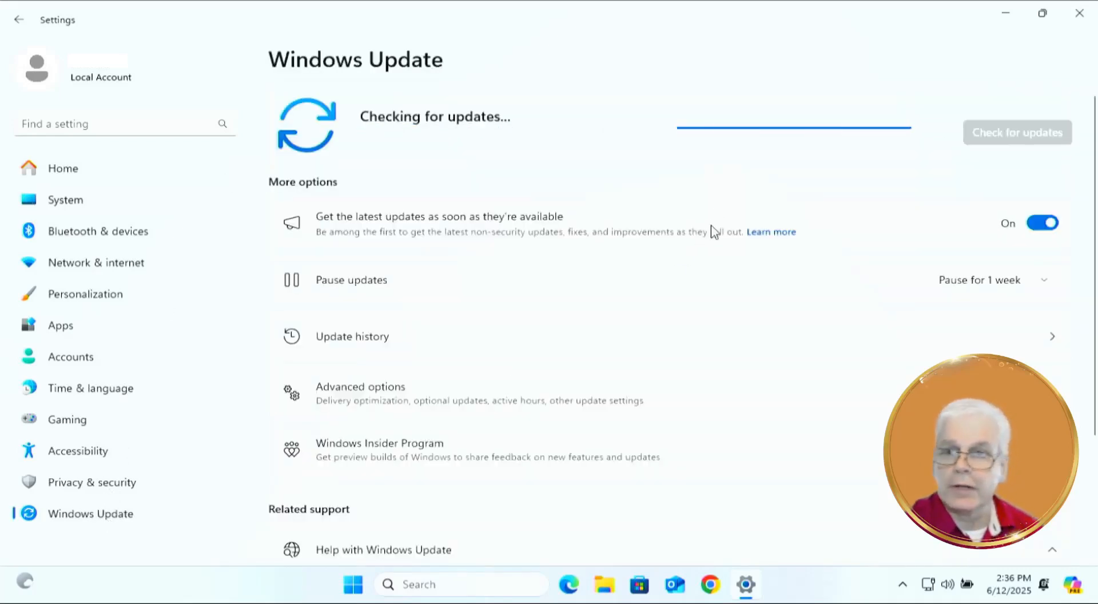